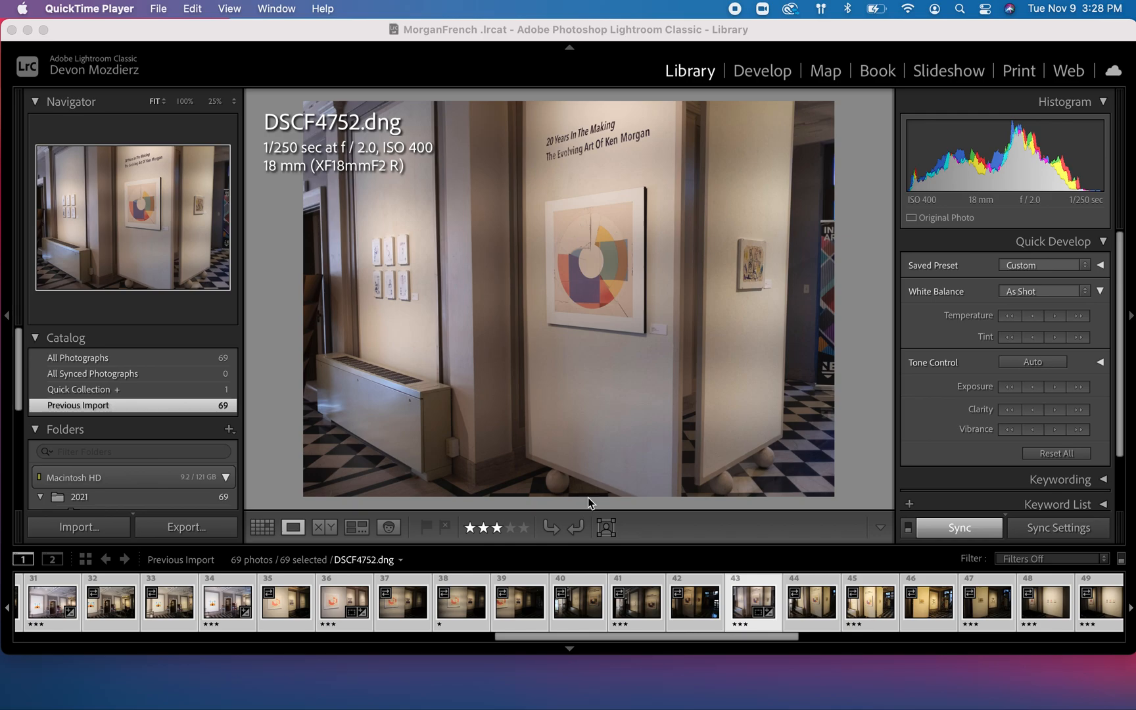
# Switch to the Print module and apply the 4x5 Contact Sheet template from the Lightroom templates.
pyautogui.click(1022, 72)
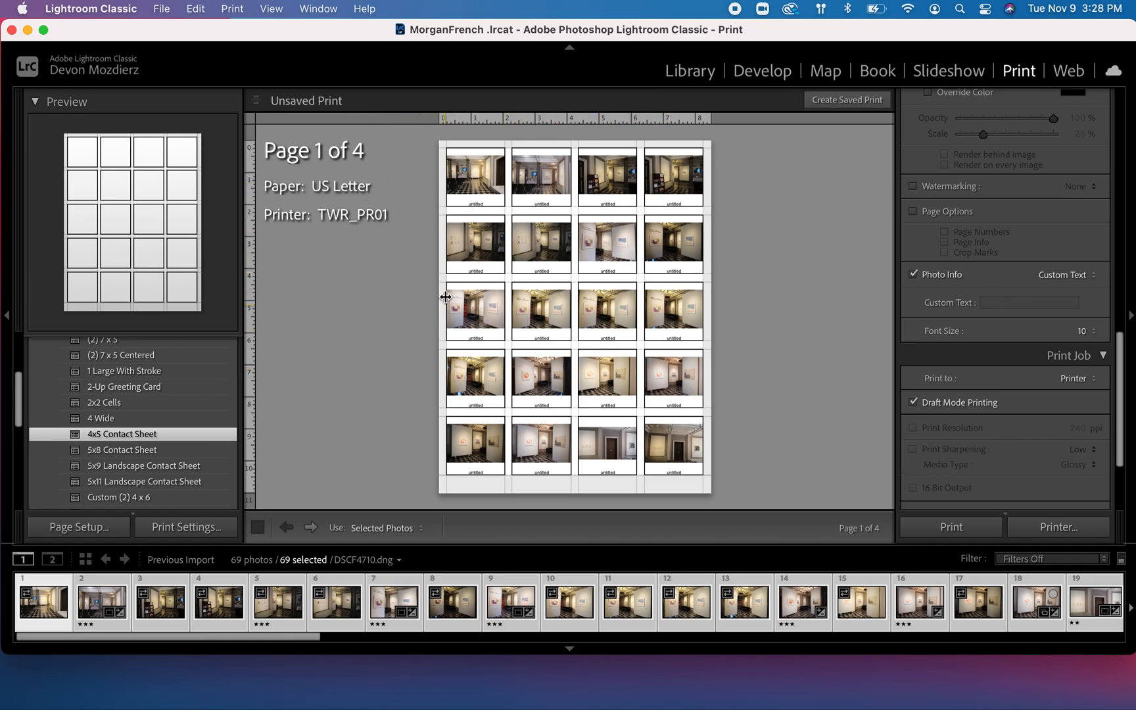
pyautogui.scroll(5, 109, 403)
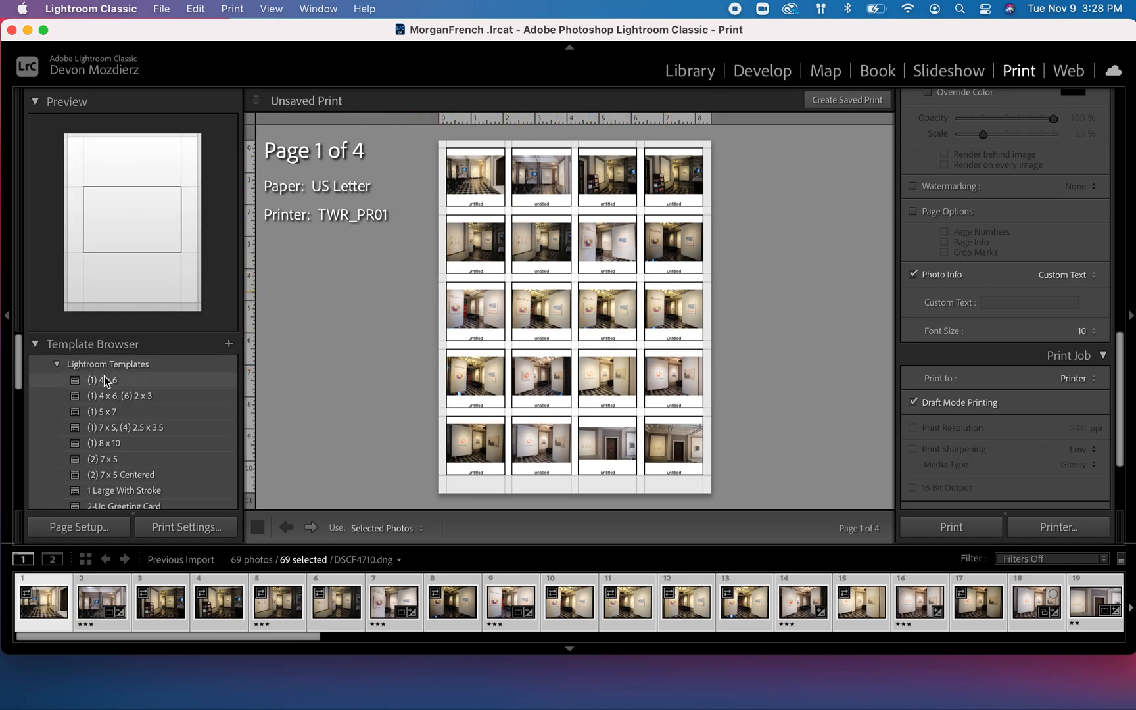
pyautogui.click(104, 375)
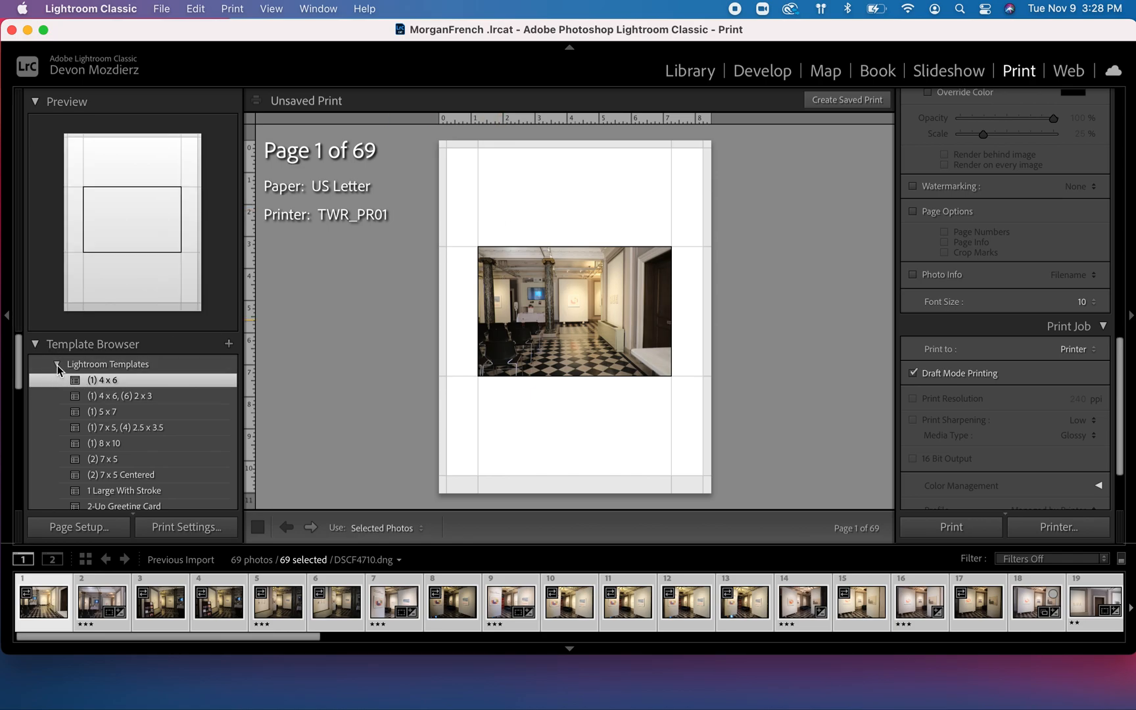
pyautogui.click(56, 365)
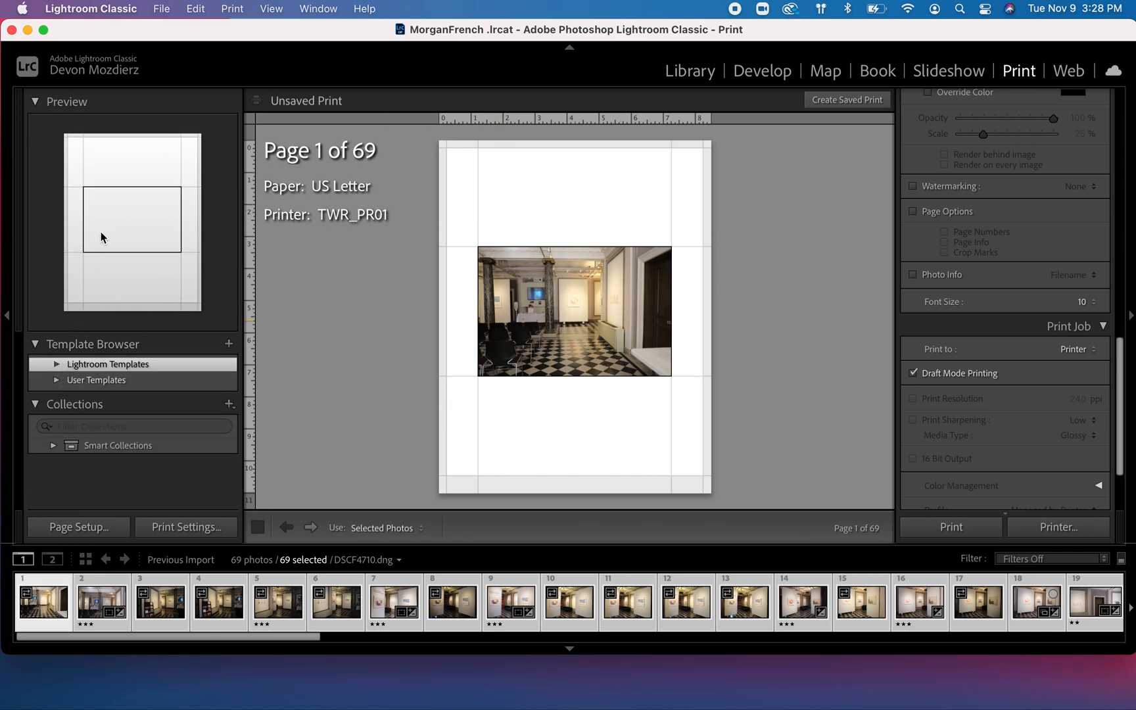
pyautogui.click(57, 365)
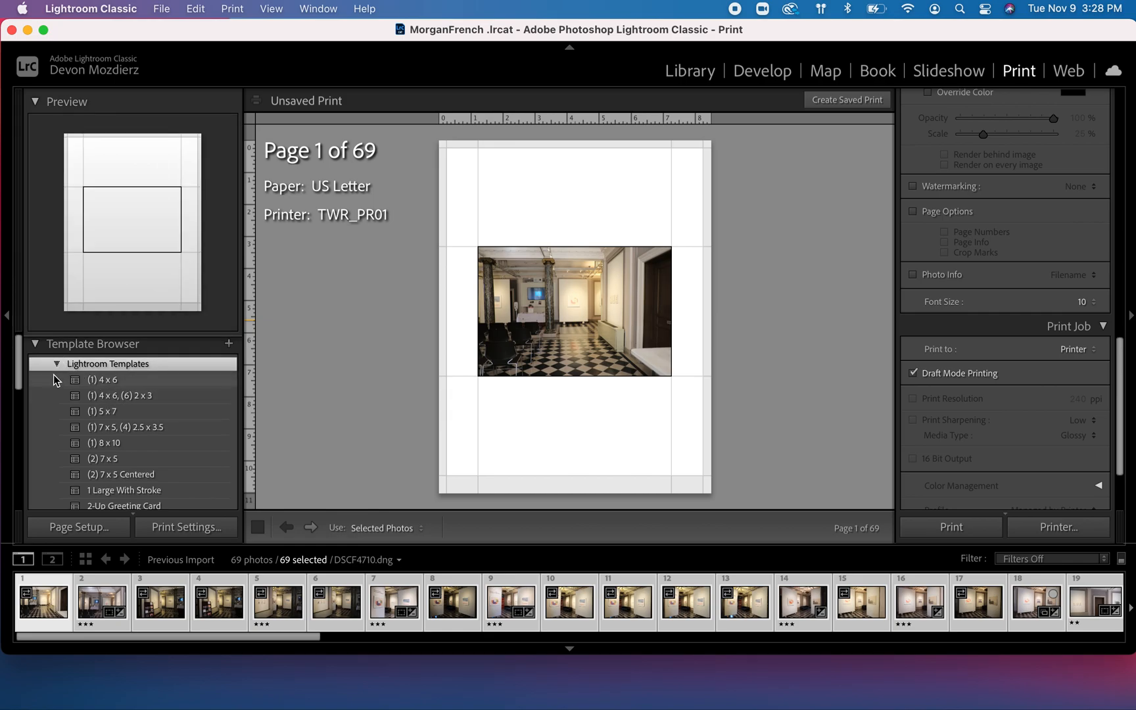
pyautogui.scroll(-3, 148, 428)
pyautogui.scroll(-7, 147, 428)
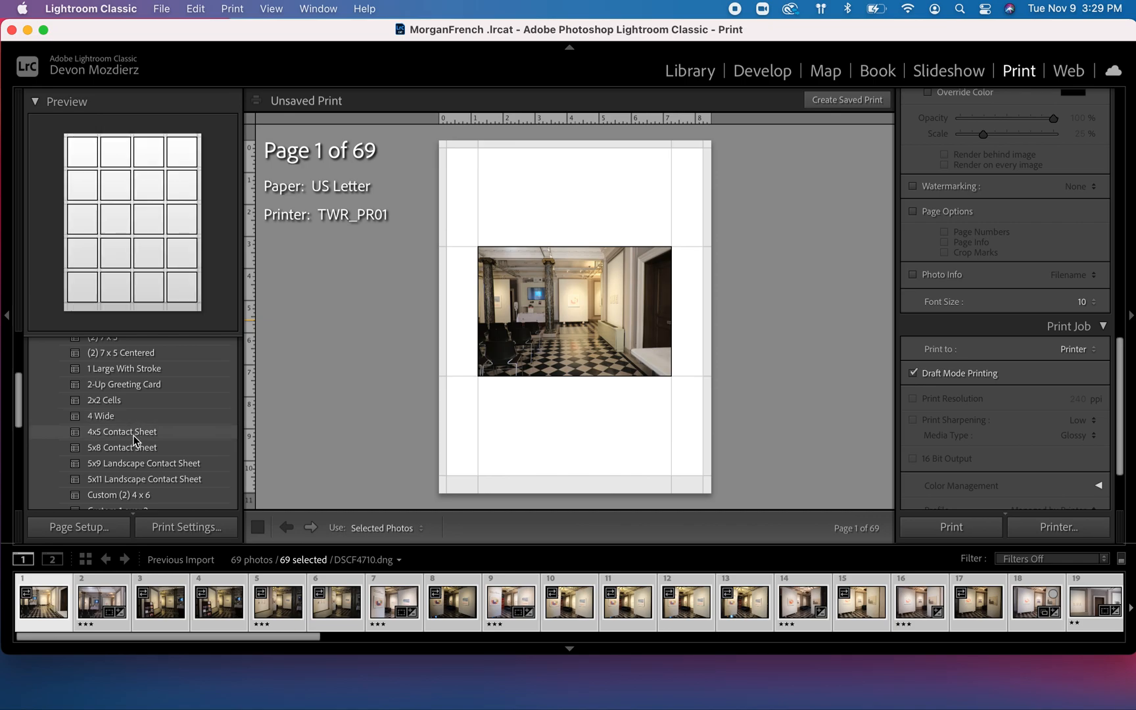
pyautogui.click(99, 433)
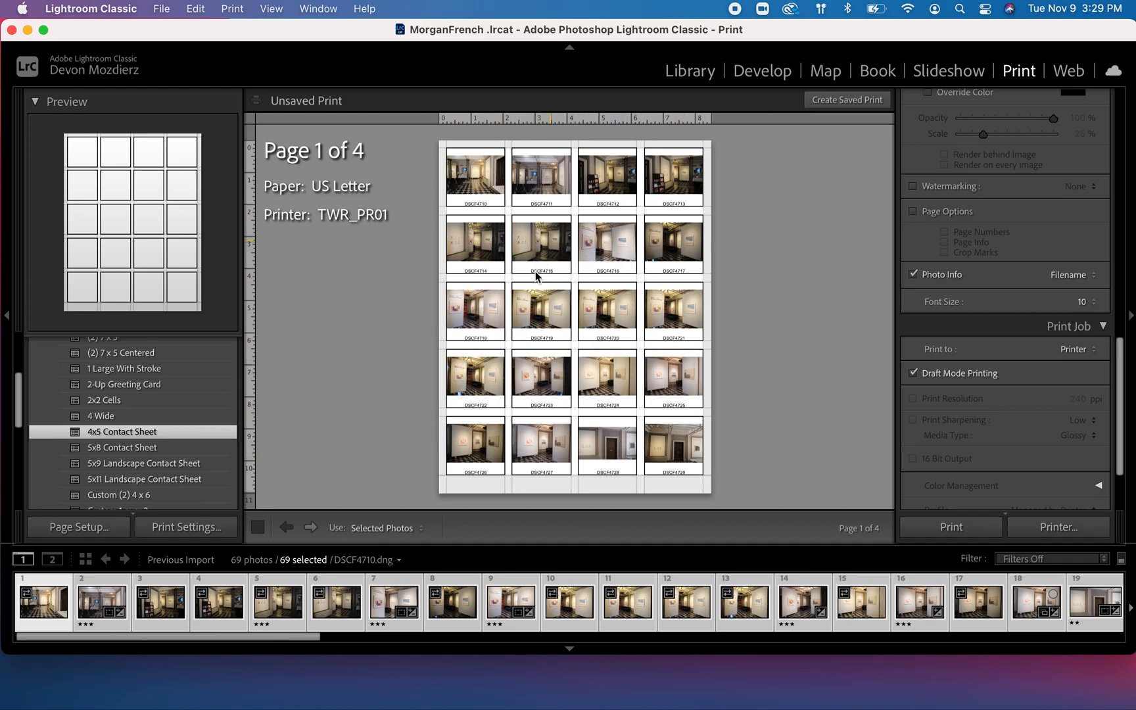
# Try single photos from the filmstrip on the contact sheet, and reselect all photos.
pyautogui.click(504, 591)
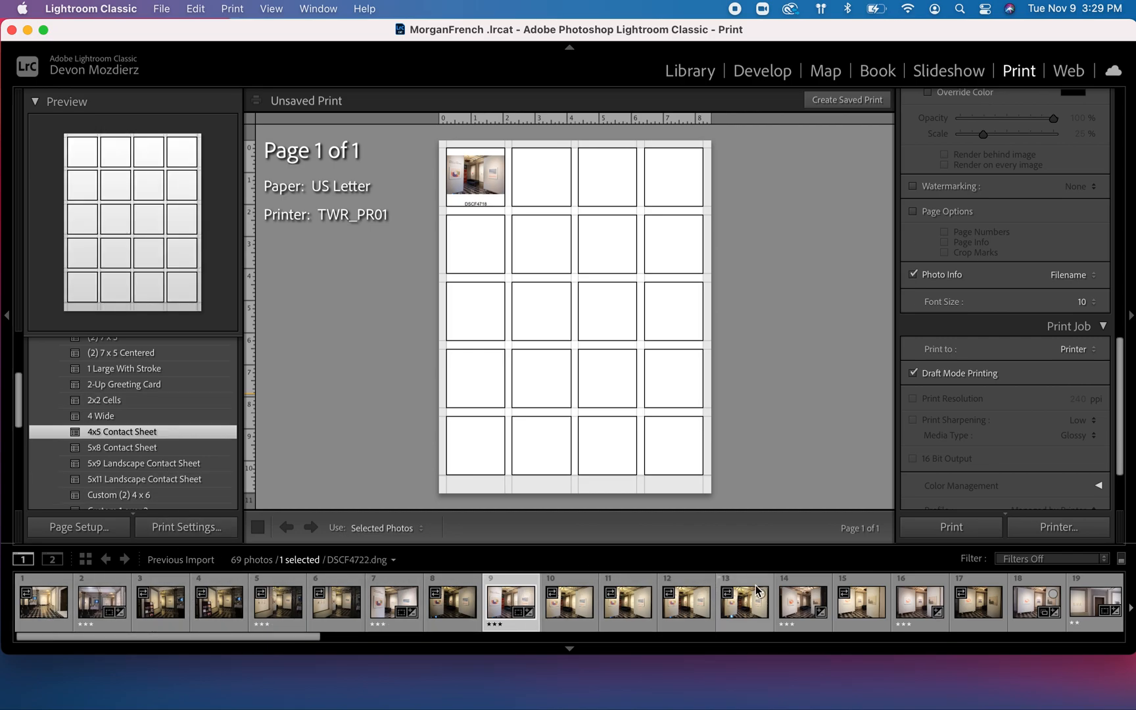
pyautogui.click(741, 613)
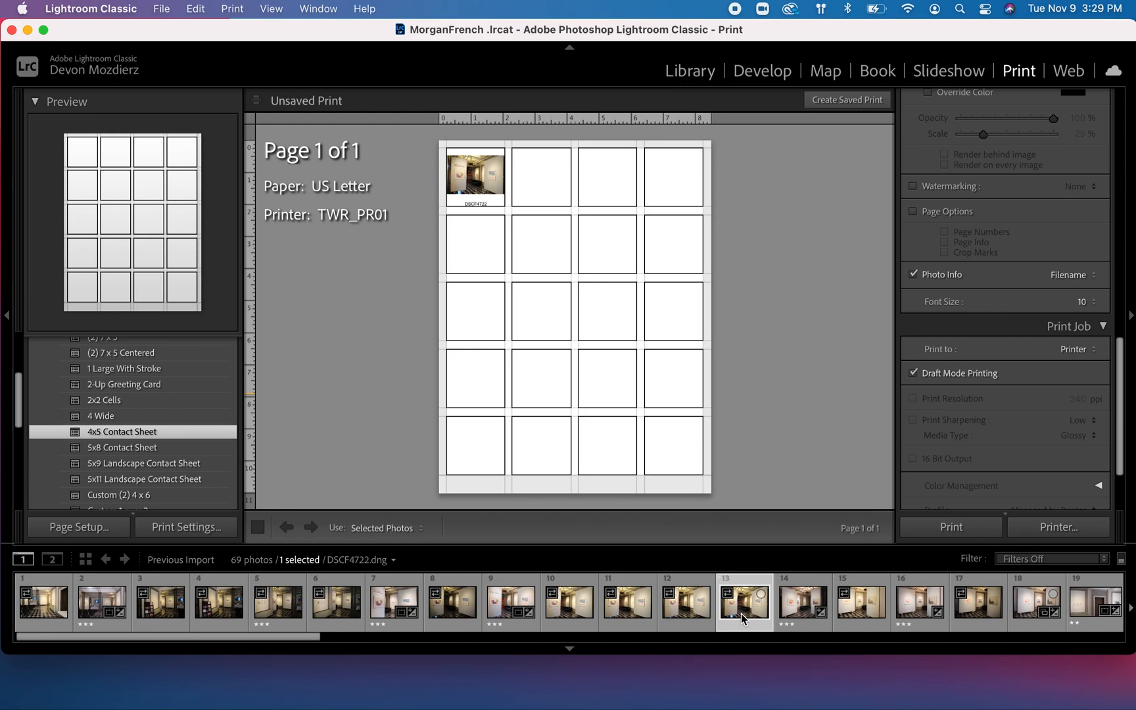
pyautogui.press('super+a')
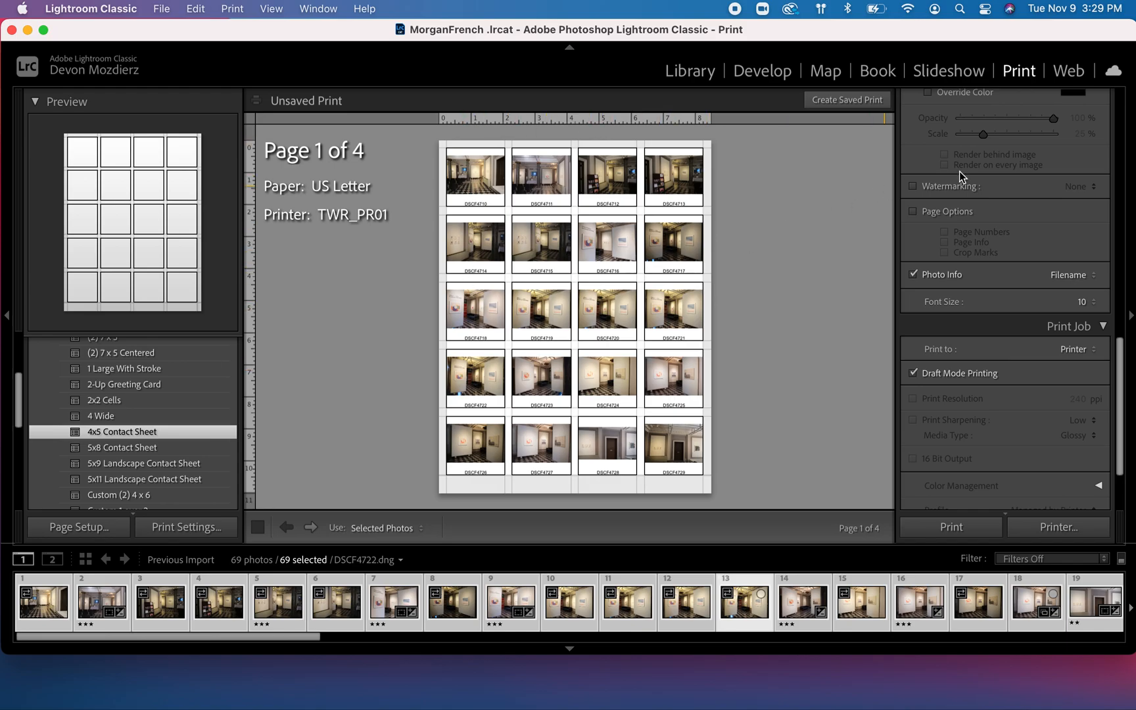
# Keep Photo Info enabled in the page settings and set it to Custom Text.
pyautogui.scroll(15, 983, 172)
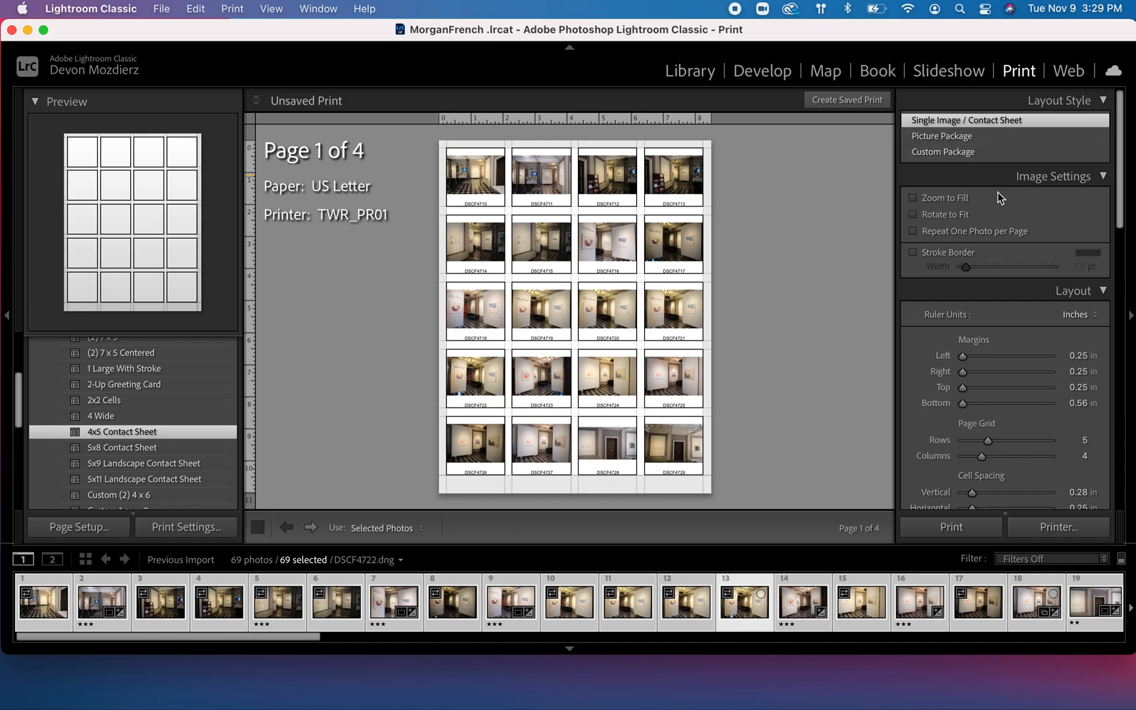
pyautogui.scroll(-8, 996, 274)
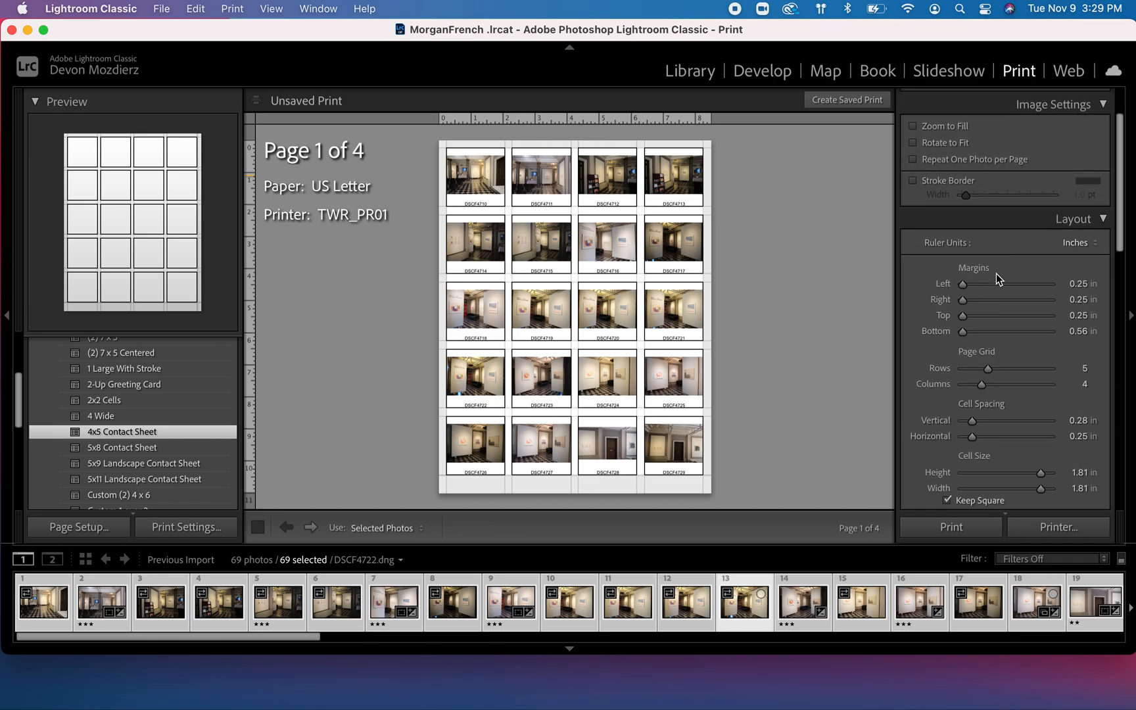
pyautogui.scroll(-6, 996, 273)
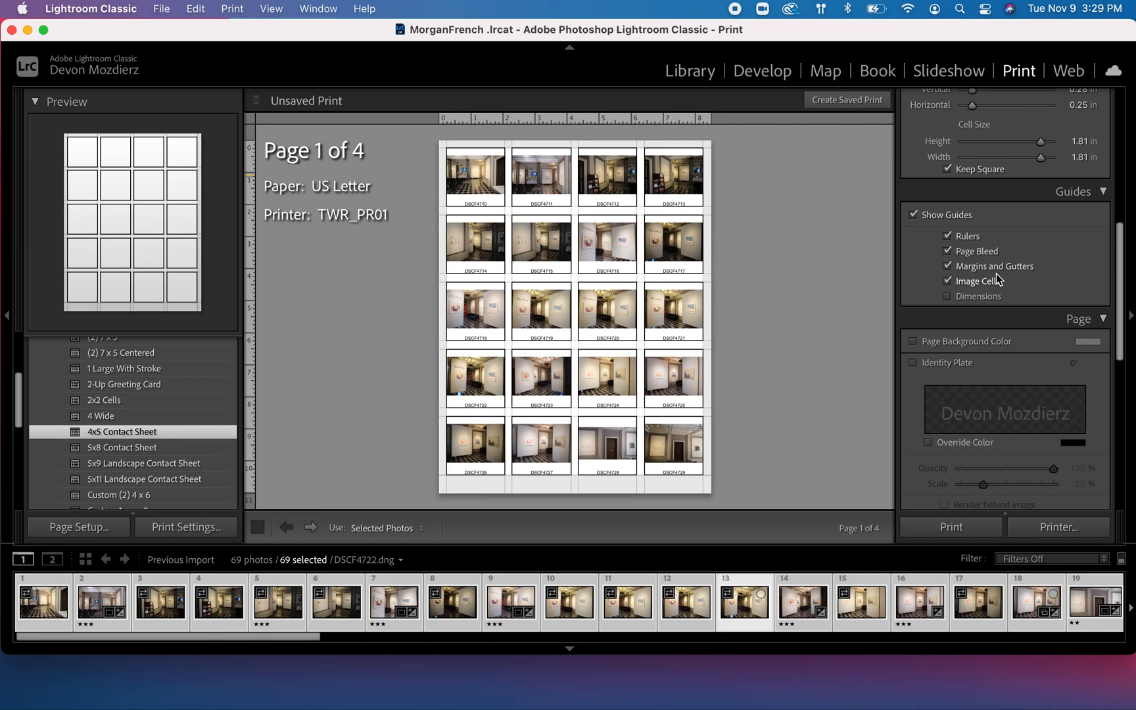
pyautogui.scroll(-6, 997, 274)
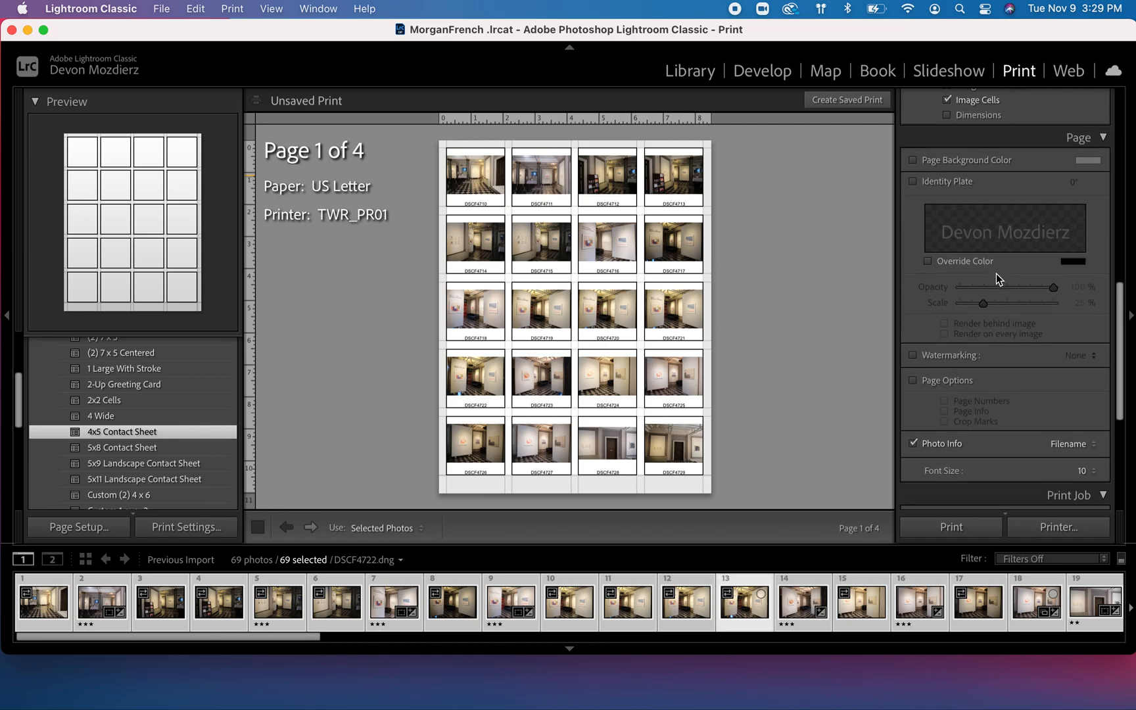
pyautogui.scroll(-4, 996, 274)
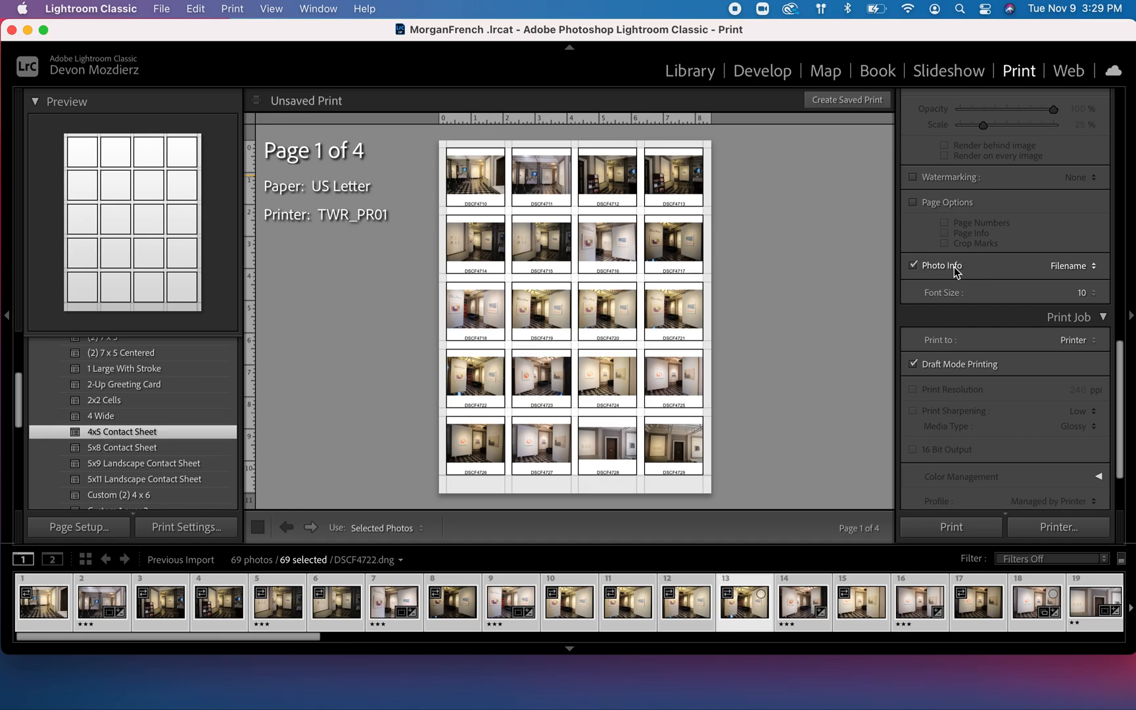
pyautogui.click(954, 268)
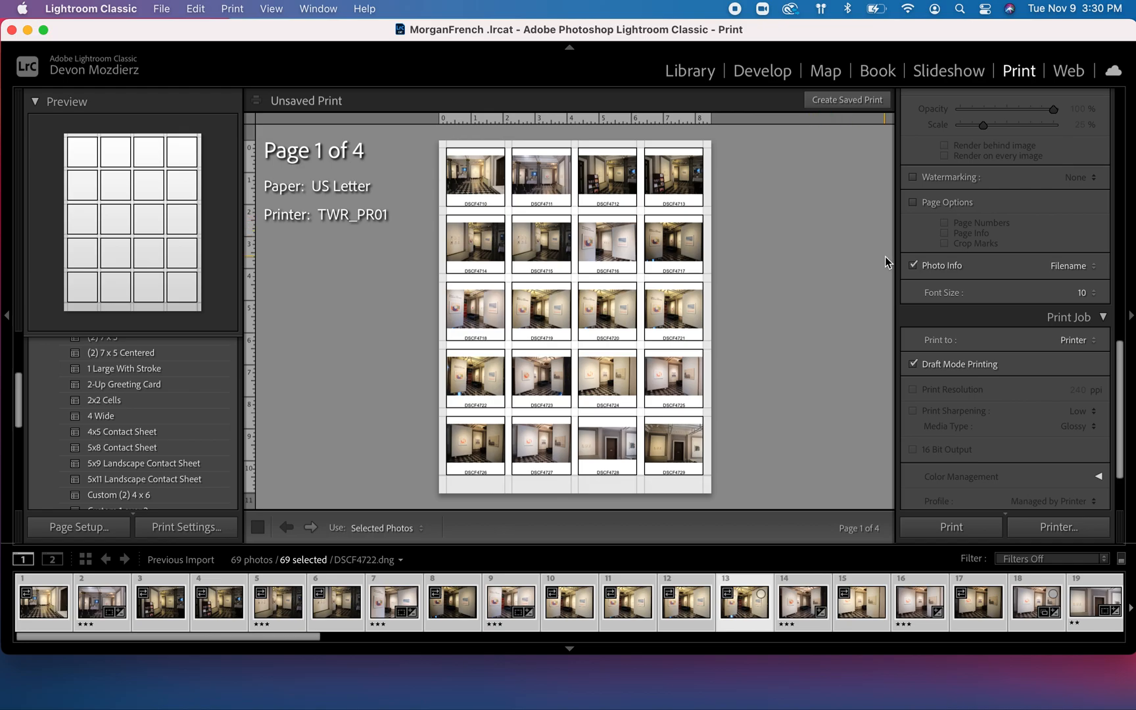
pyautogui.click(1077, 267)
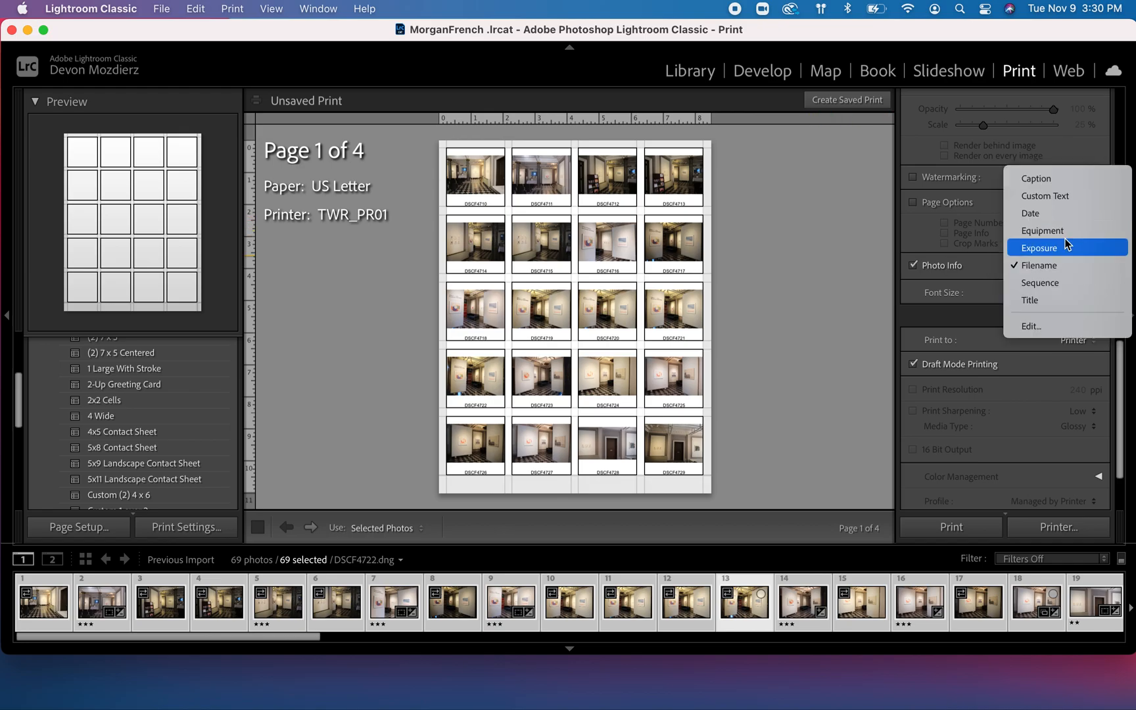
pyautogui.click(1057, 196)
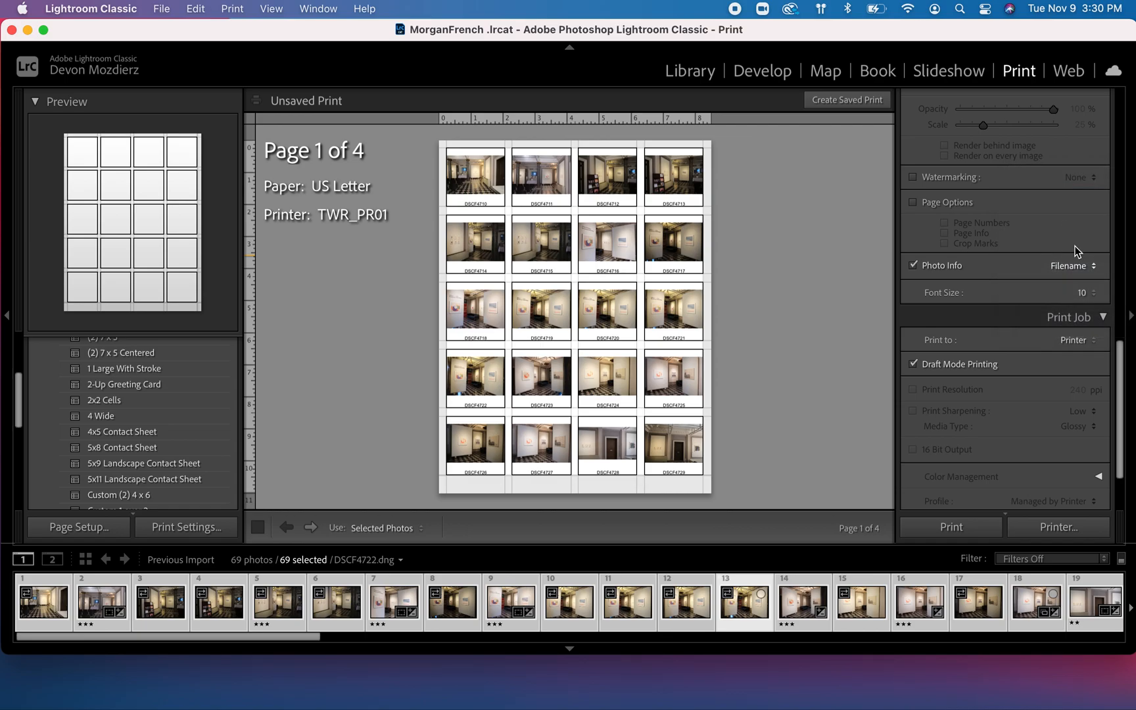
# Edit the photo info text template, replacing the Custom Text token with Date (Month DD, YYYY).
pyautogui.click(1086, 266)
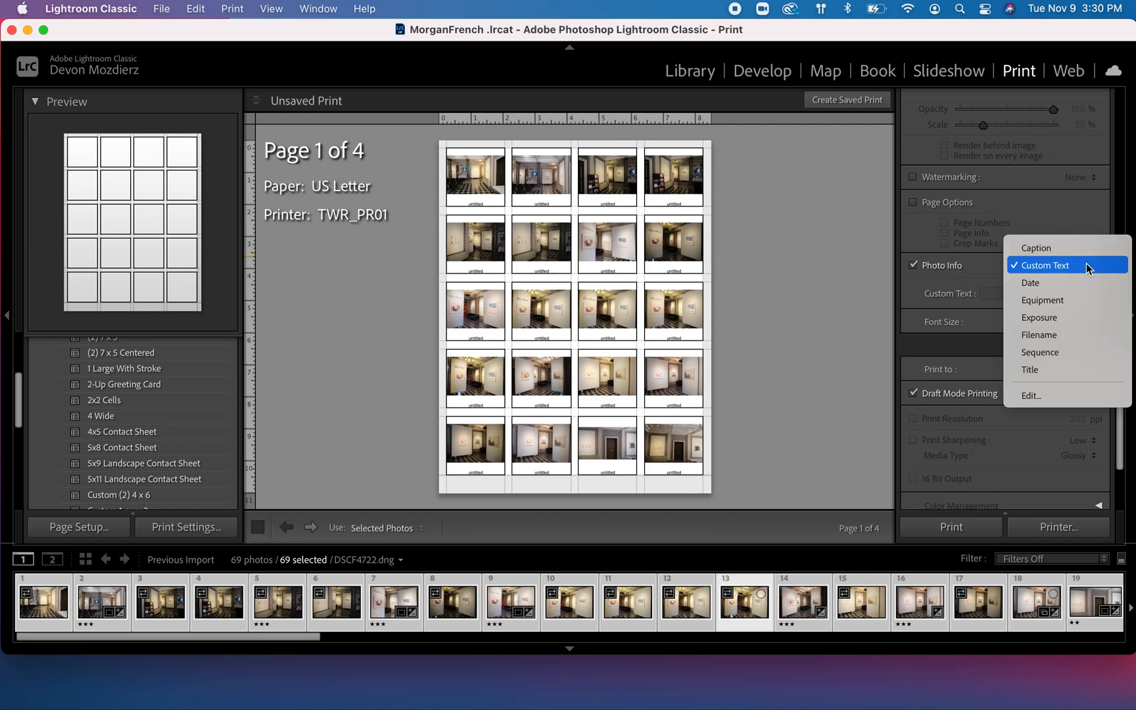
pyautogui.click(1030, 395)
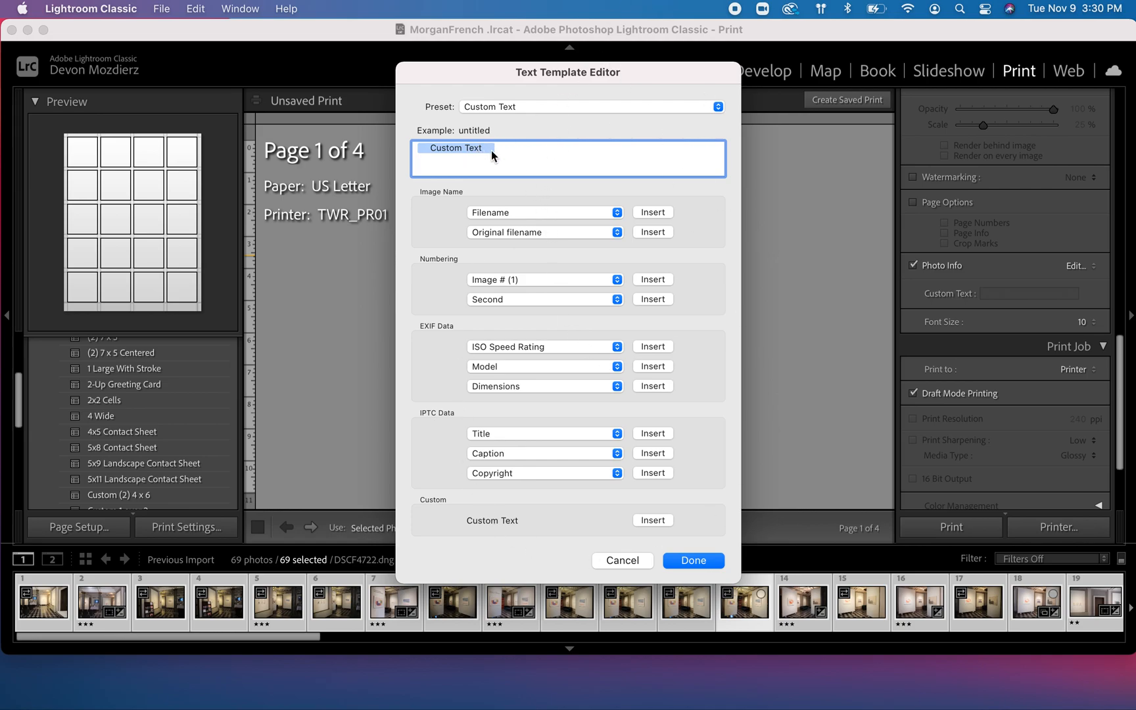
pyautogui.press('BackSpace')
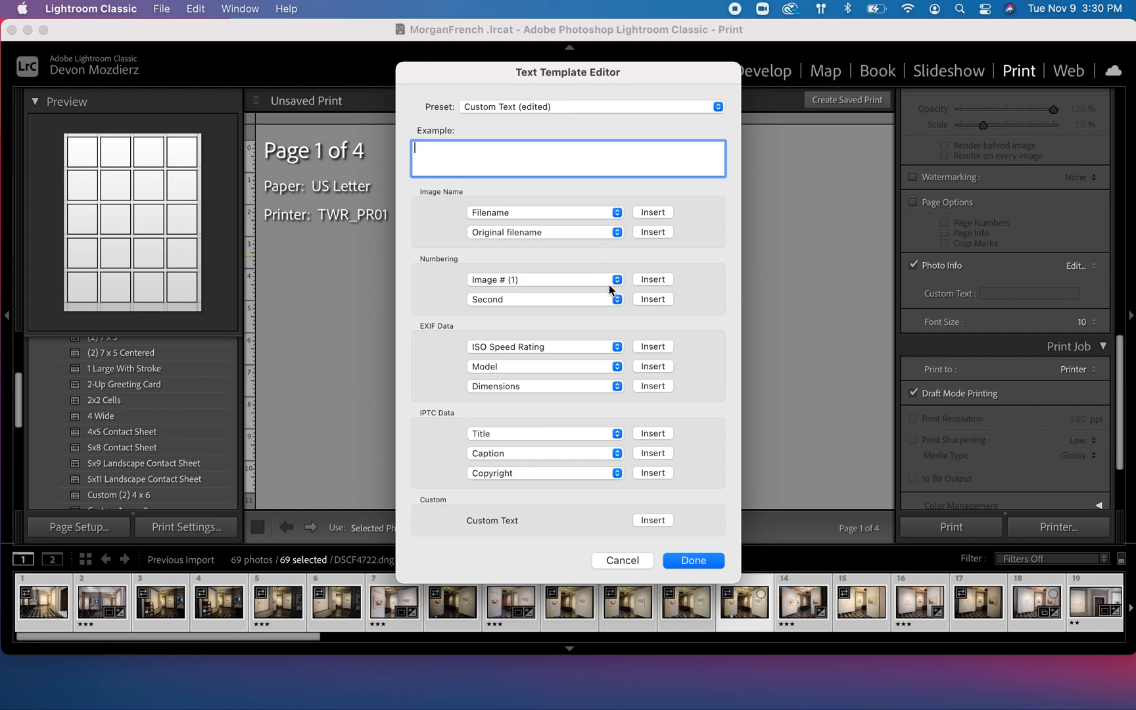
pyautogui.click(618, 300)
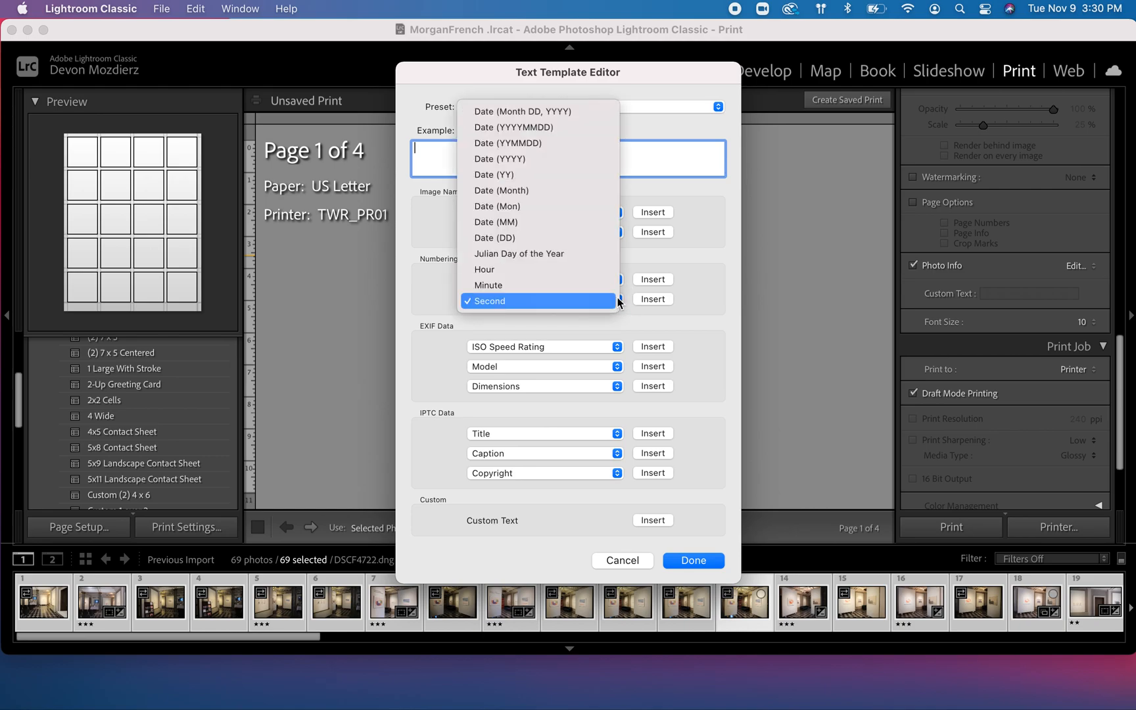
pyautogui.click(573, 110)
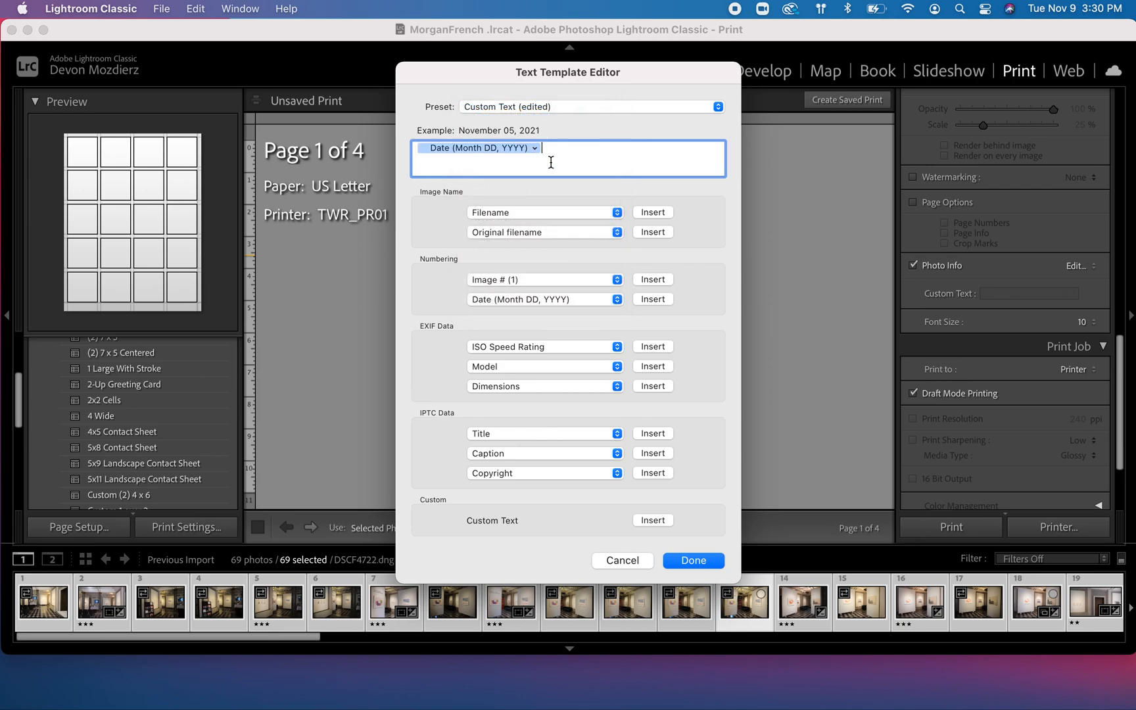
# Append the Hour and Minute tokens to the date, each preceded by a comma, and apply the text template.
pyautogui.write(',')
pyautogui.click(615, 302)
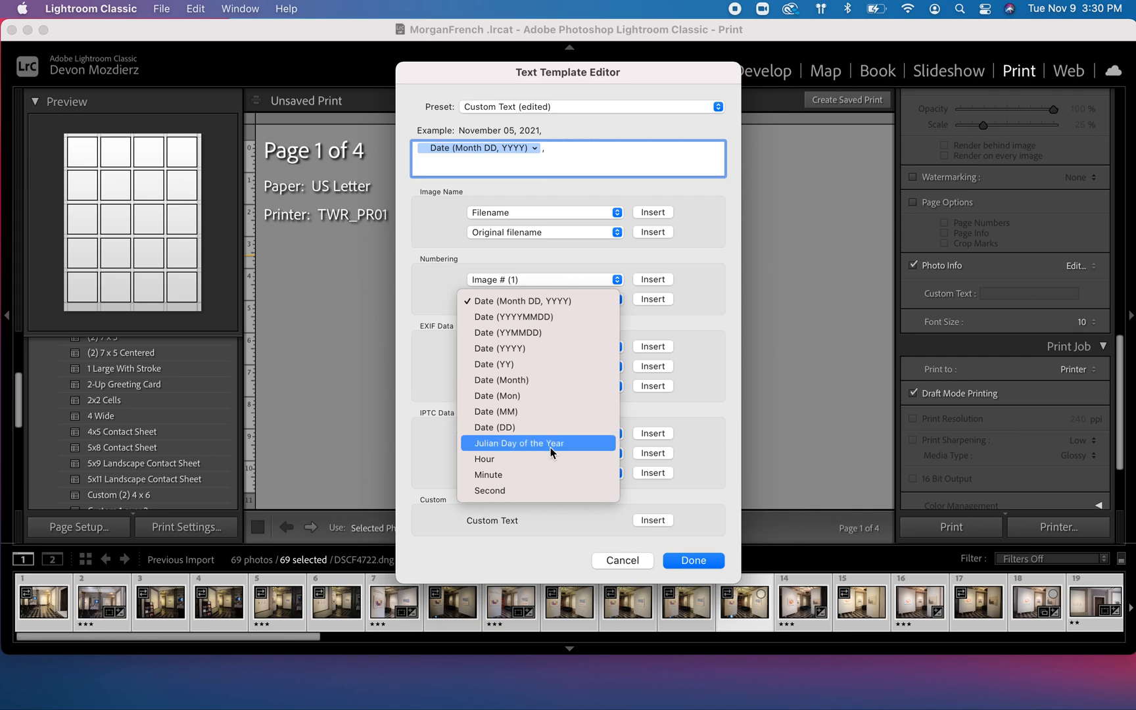
pyautogui.click(537, 456)
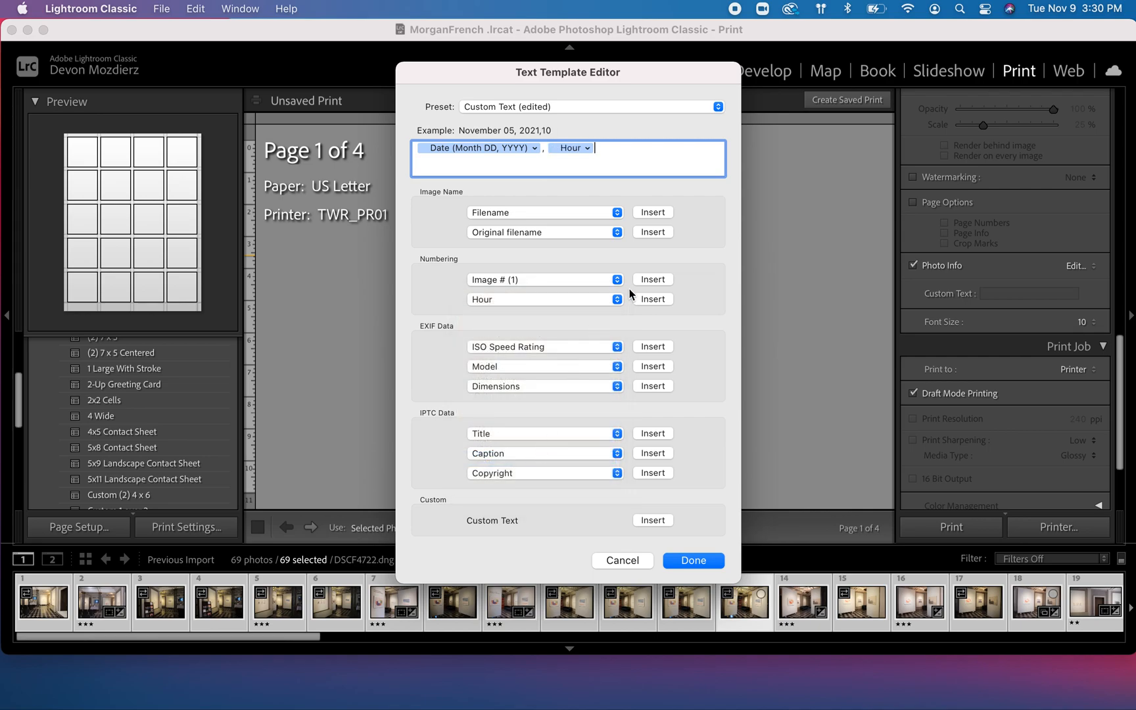
pyautogui.write(',')
pyautogui.click(612, 300)
pyautogui.click(580, 317)
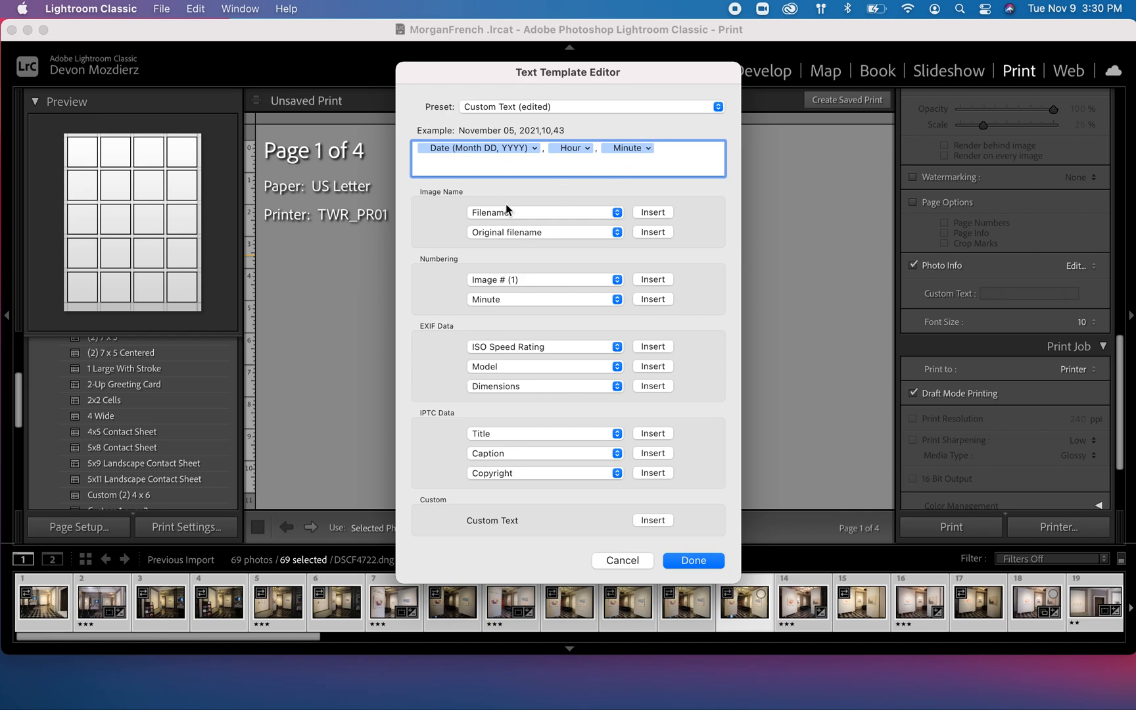
pyautogui.click(699, 561)
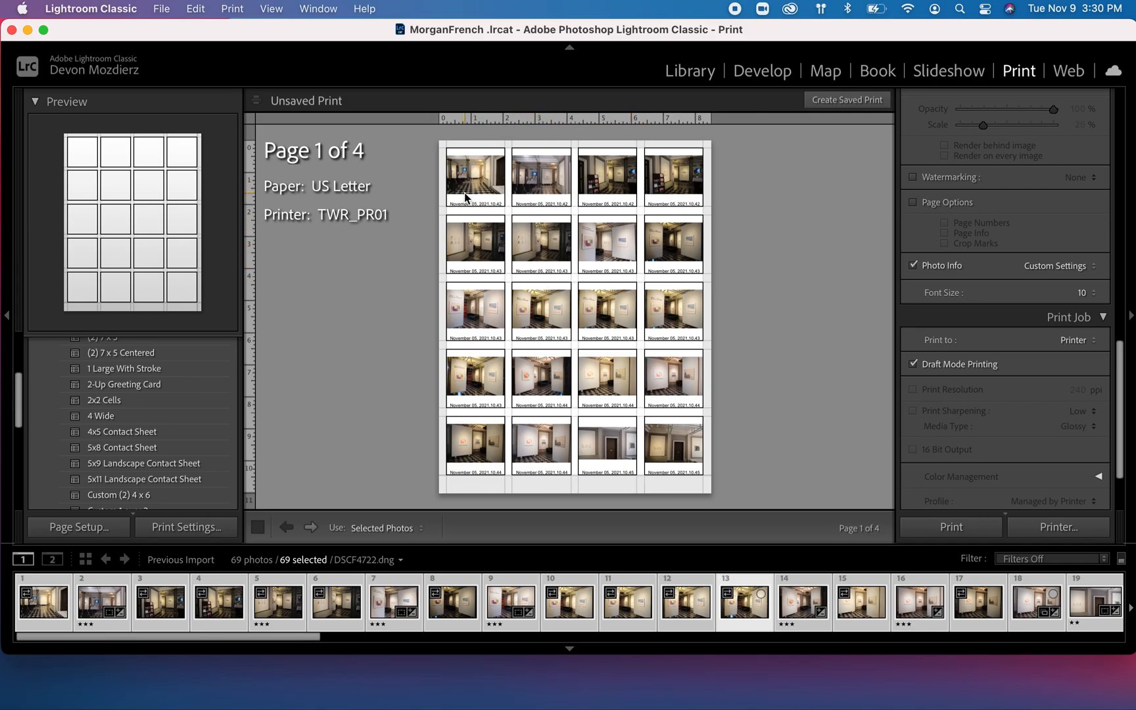
# Set the photo info font size to 12 and the print job's output to JPEG File.
pyautogui.click(1095, 293)
pyautogui.click(1092, 308)
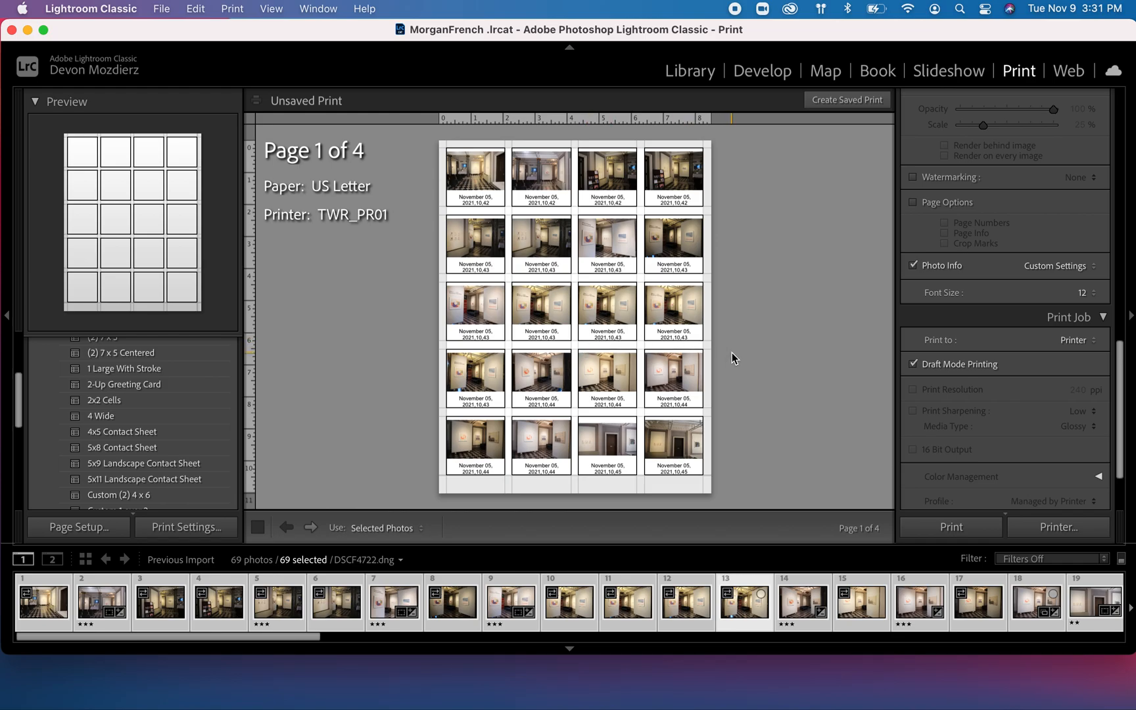
pyautogui.scroll(-5, 1050, 386)
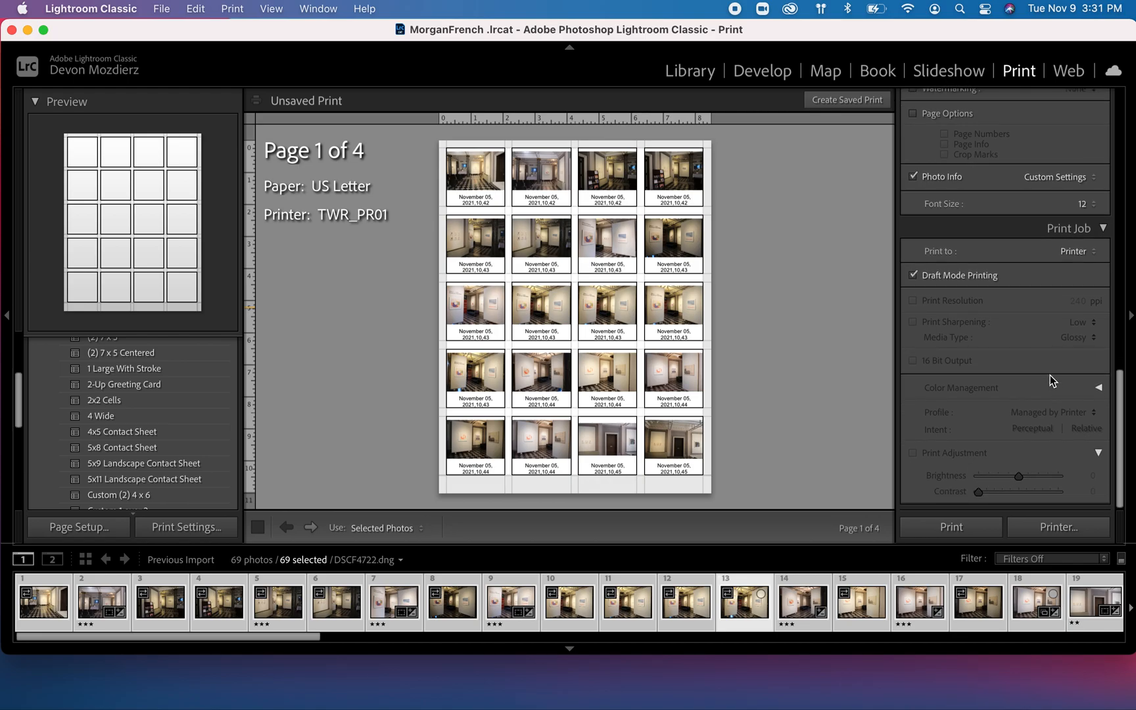
pyautogui.click(1078, 253)
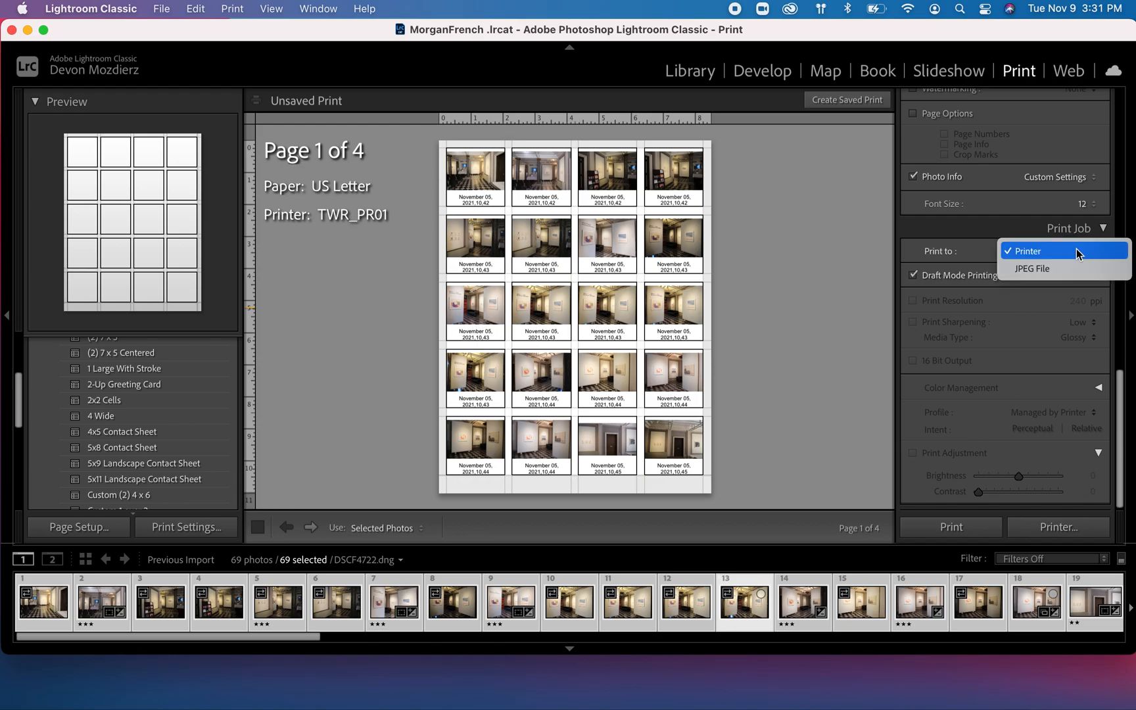
pyautogui.click(1022, 272)
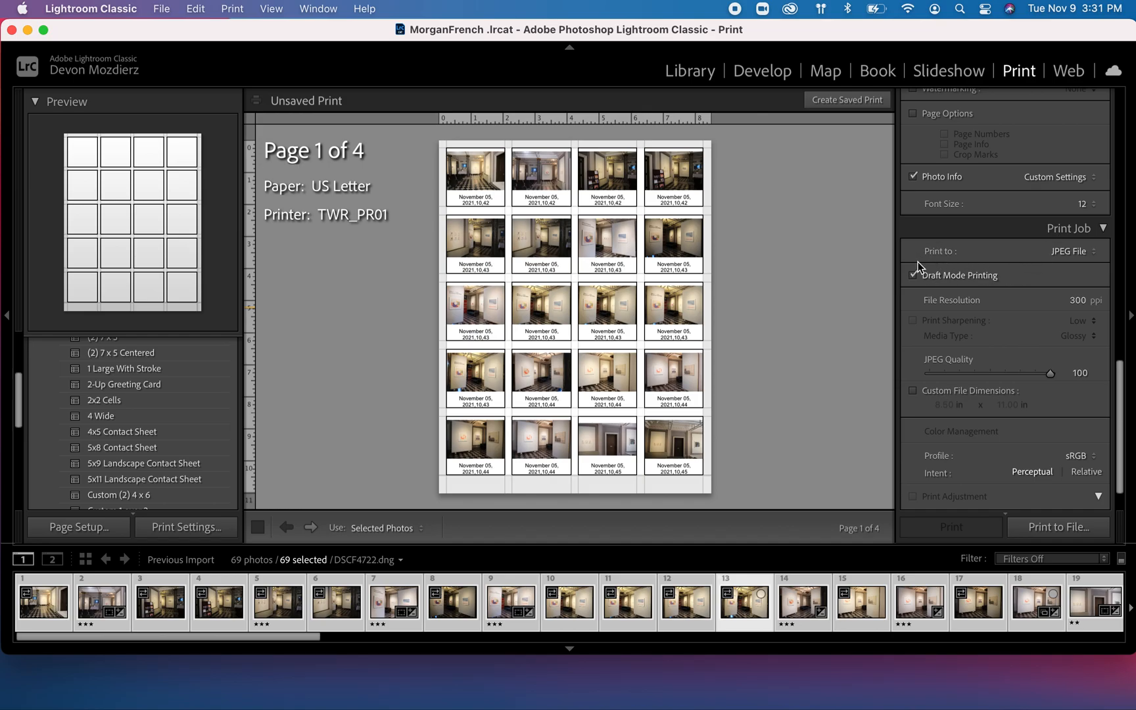
pyautogui.click(1066, 253)
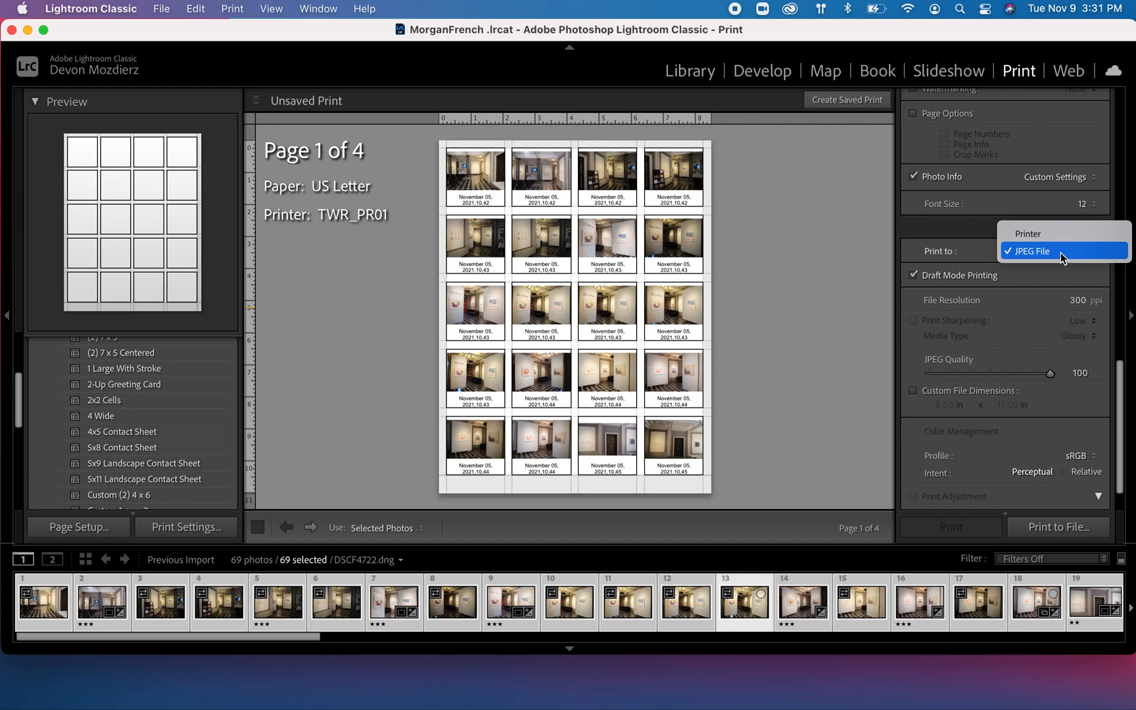
pyautogui.click(1062, 252)
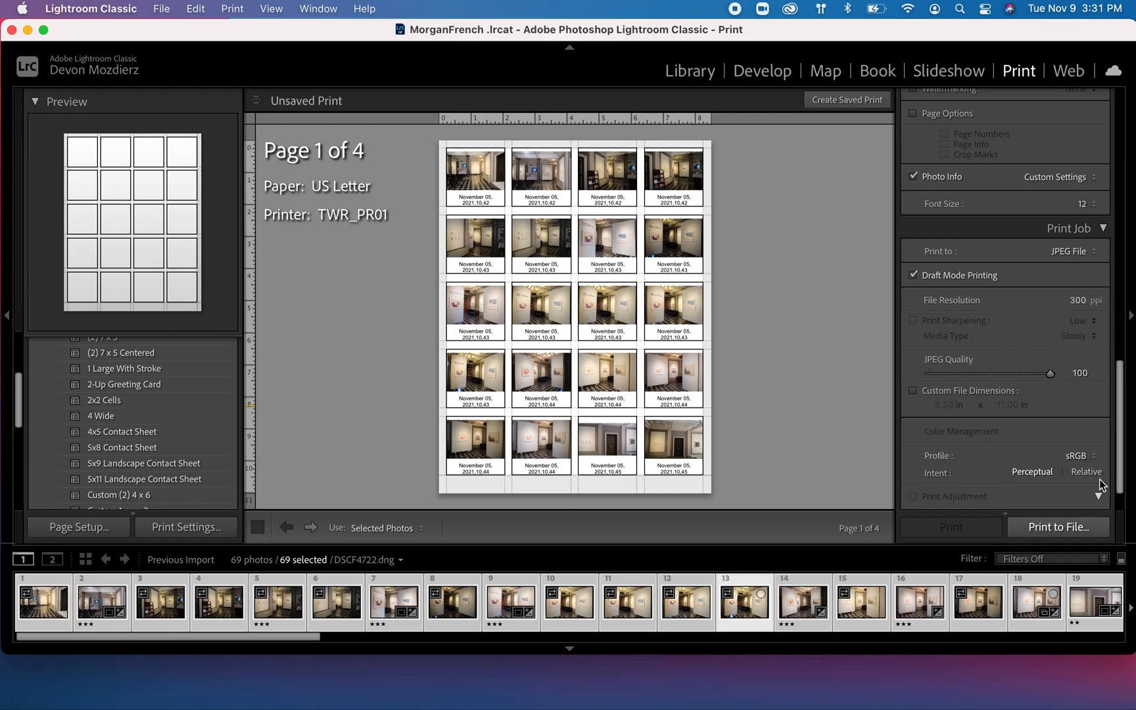
# Print the contact sheets to file in the personal folder above Devon Photos on the Desktop, named "Assignment6_" plus the photographer's last name.
pyautogui.click(1040, 535)
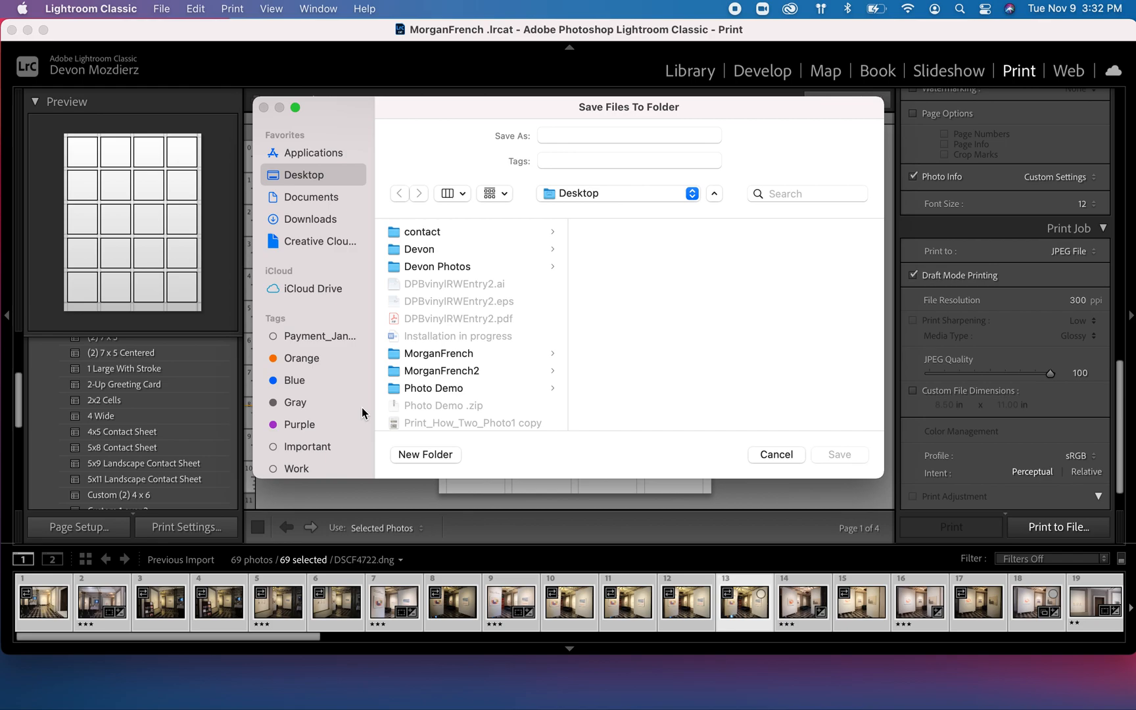
pyautogui.click(438, 250)
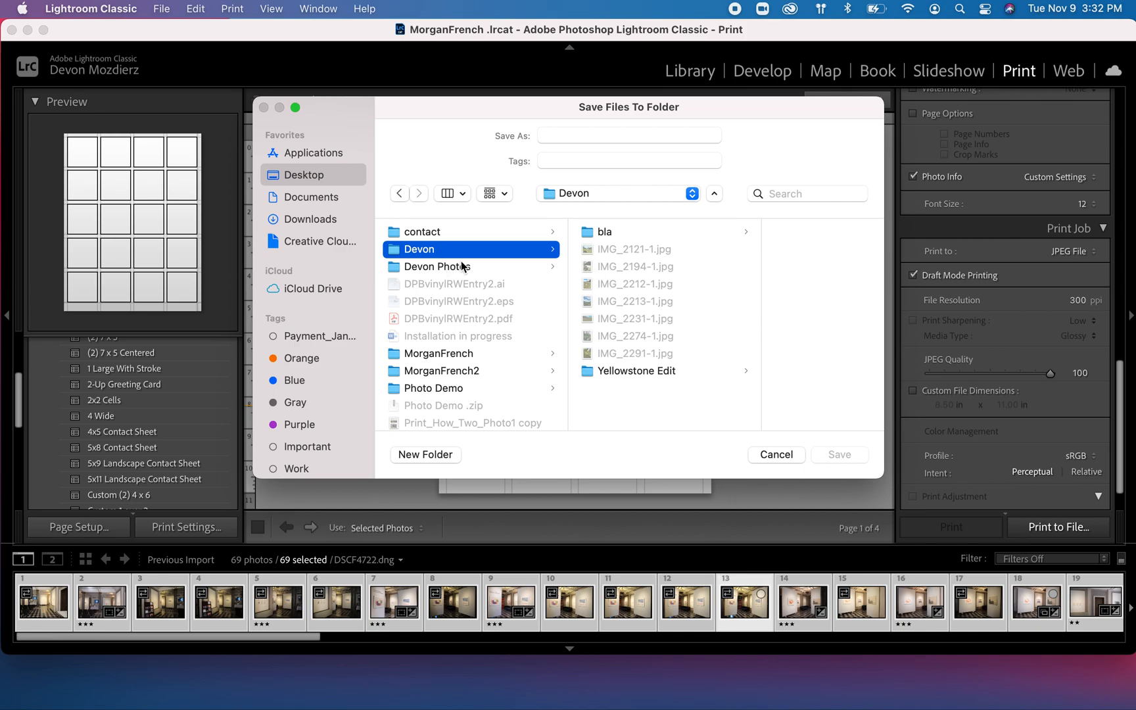
pyautogui.click(601, 133)
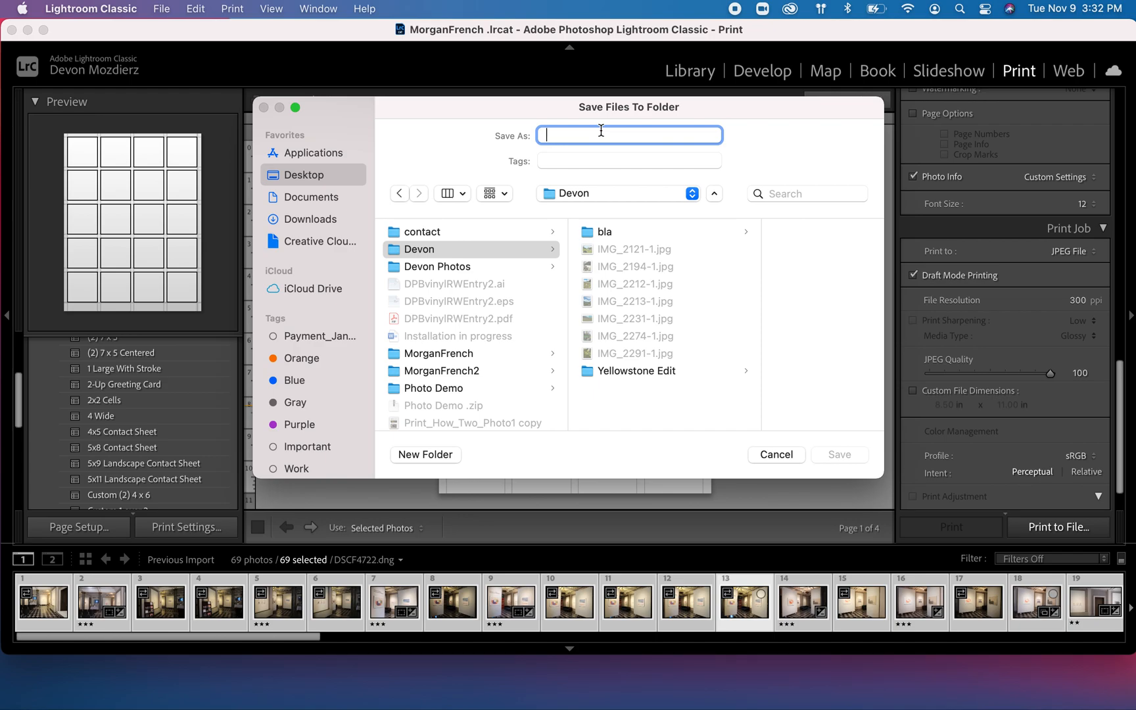
pyautogui.write('Assignmnet')
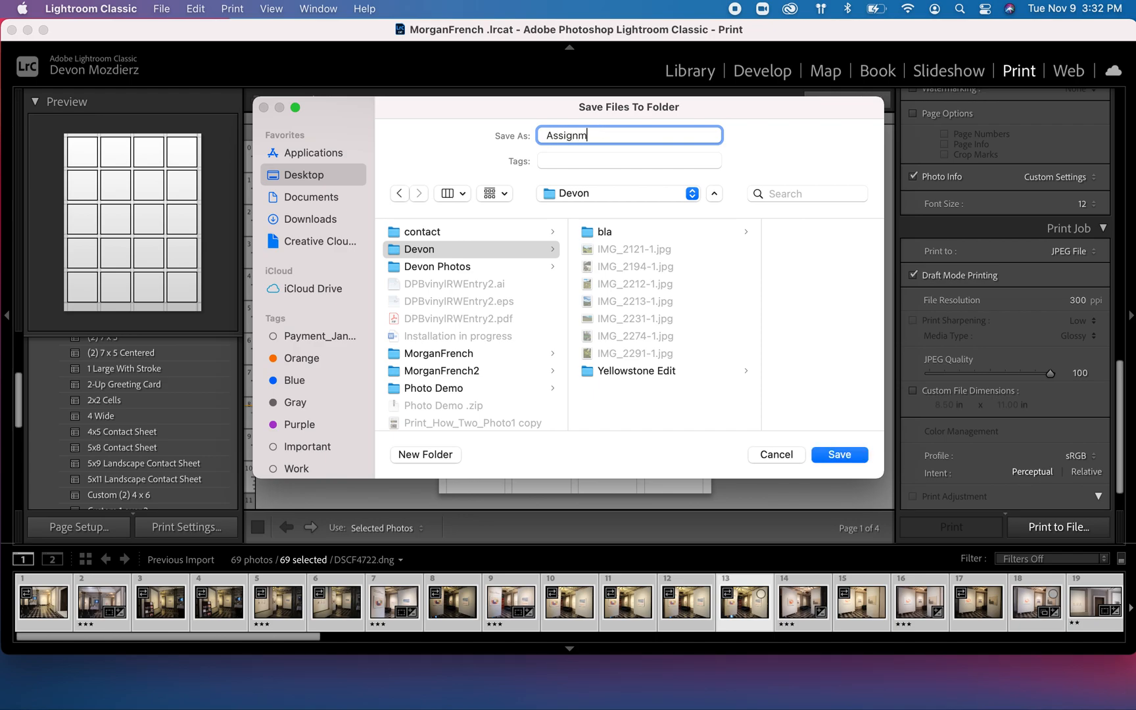
pyautogui.press('BackSpace')
pyautogui.press('BackSpace')
pyautogui.press('BackSpace')
pyautogui.write('ent6_mozdierz')
pyautogui.click(843, 456)
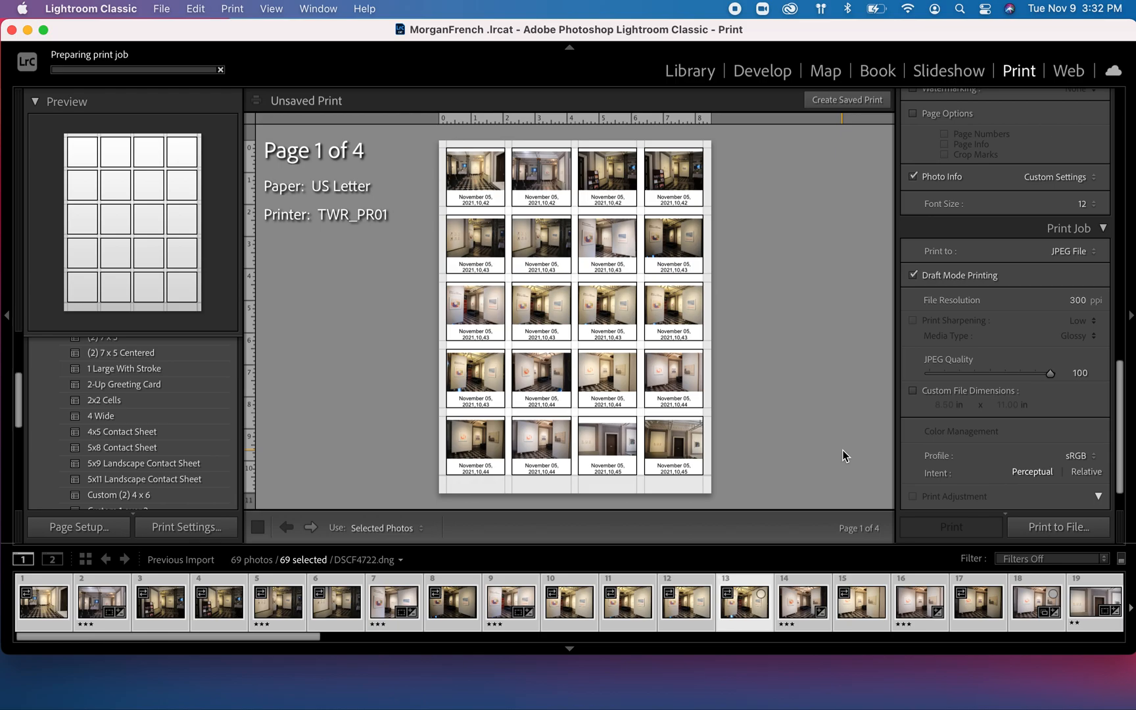